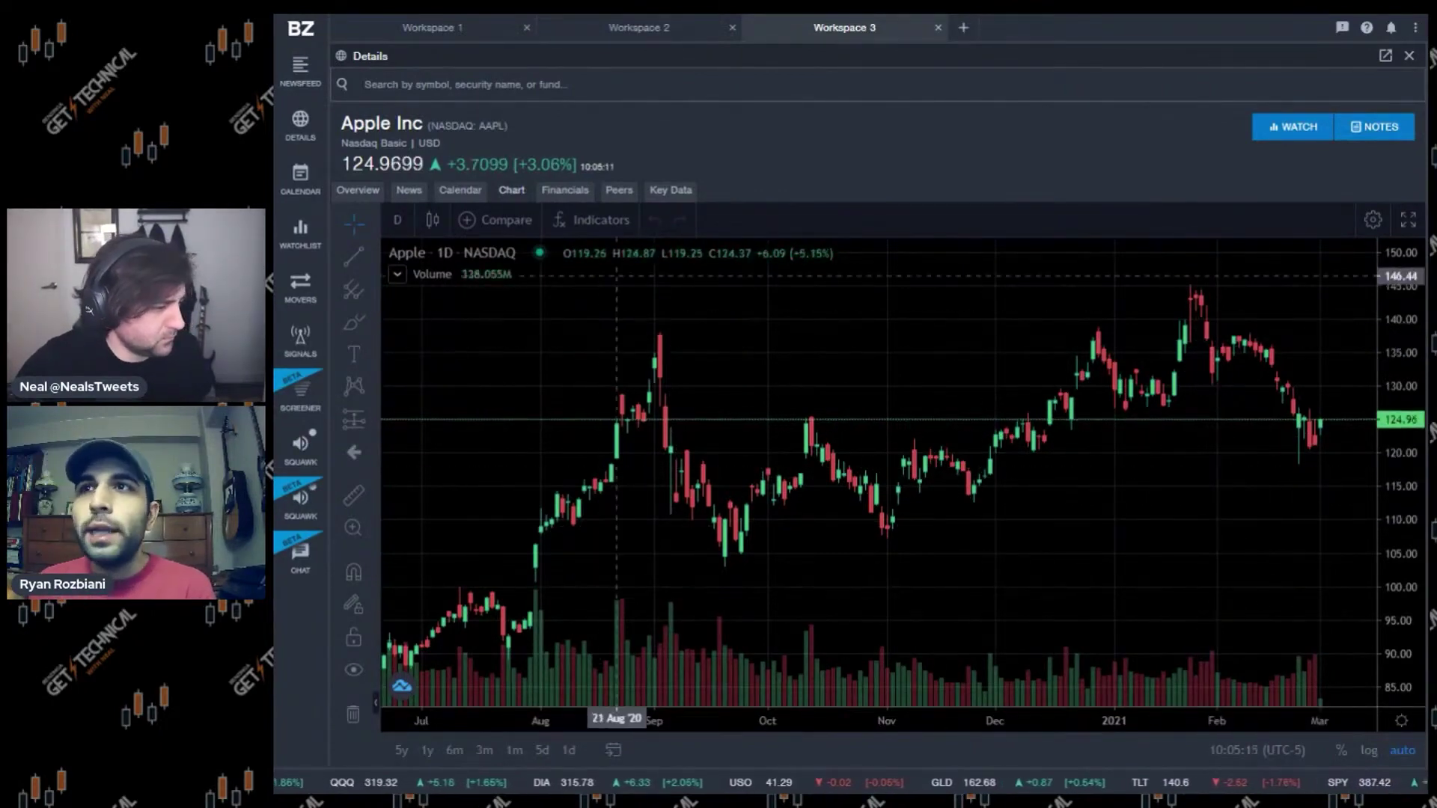
- Search the indicators for 'moving' and add Moving Average Triple (default 14, 21, 35 Simple) to the chart
{"action": "left_click", "coordinate": [595, 227]}
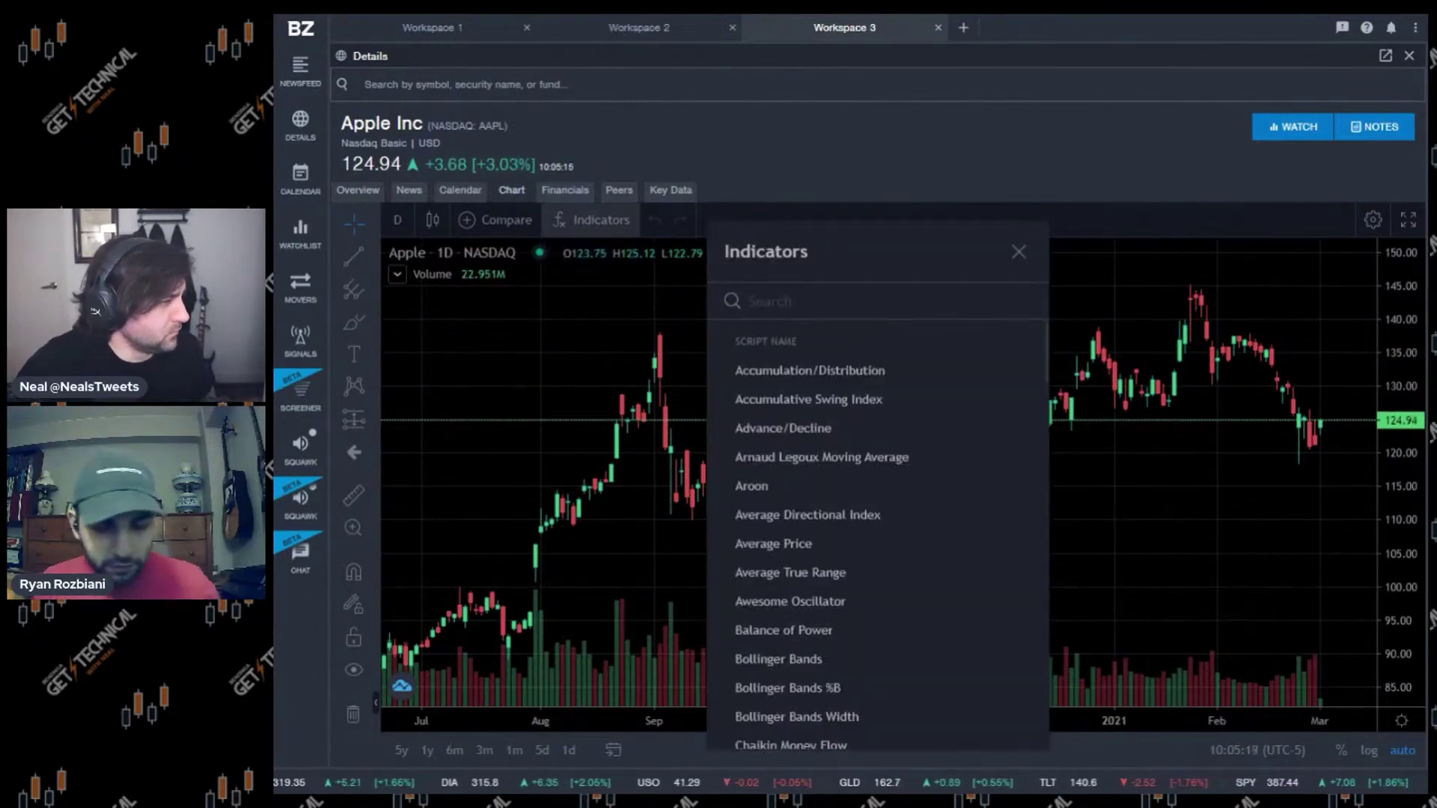
{"action": "type", "text": "moving"}
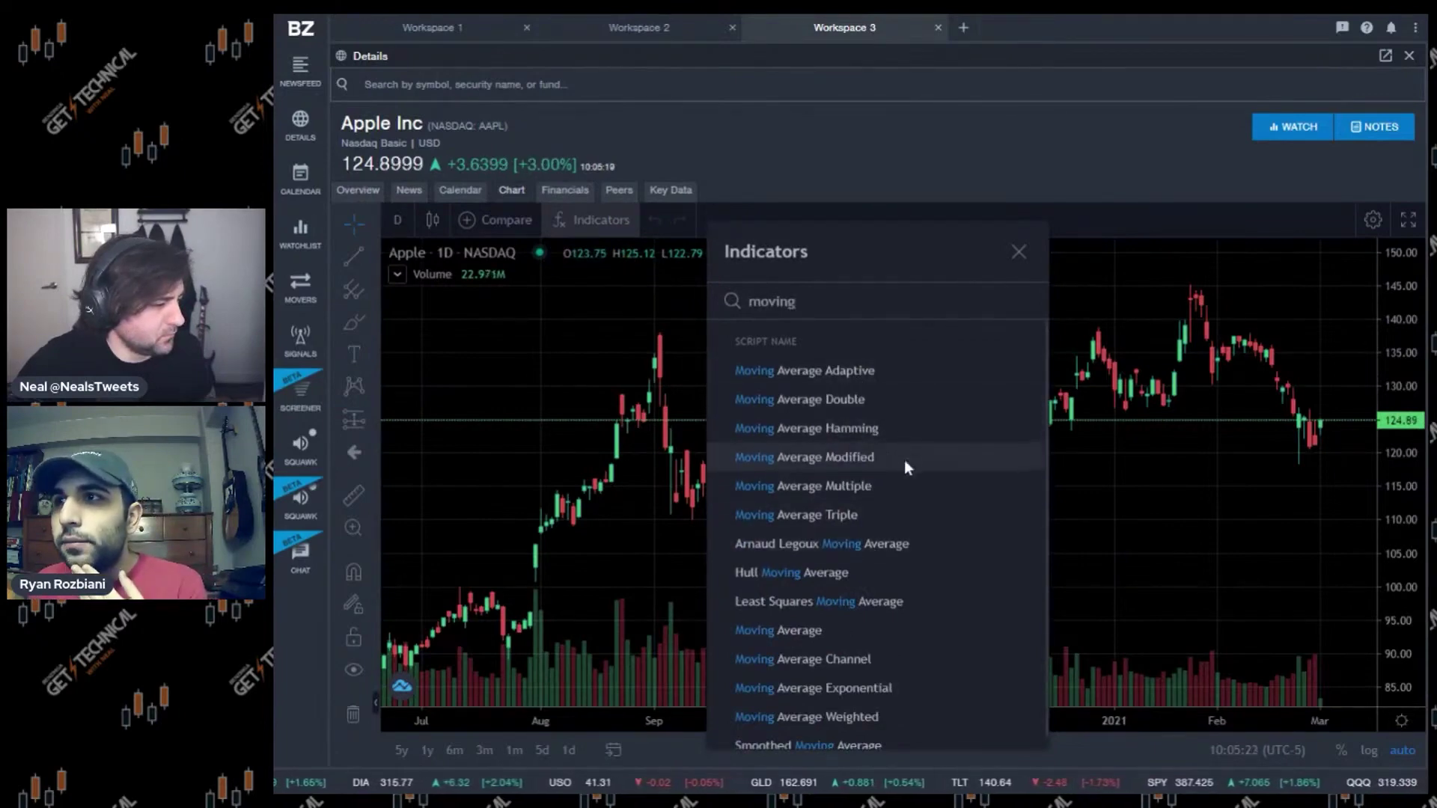
{"action": "left_click", "coordinate": [869, 517]}
{"action": "left_click", "coordinate": [664, 335]}
{"action": "mouse_move", "coordinate": [500, 298]}
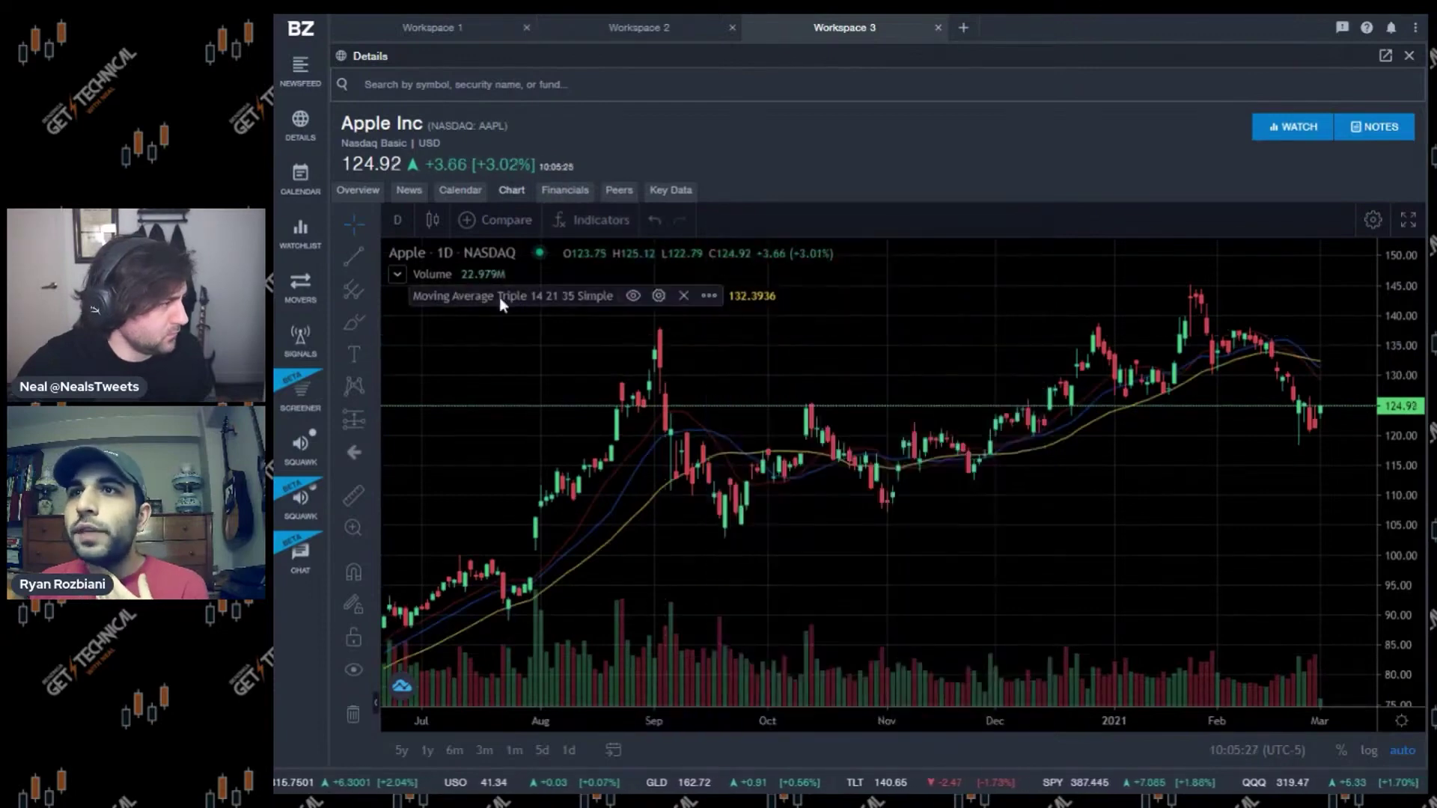
- Change the triple moving average periods to 21, 50 and 200
{"action": "left_click", "coordinate": [659, 300]}
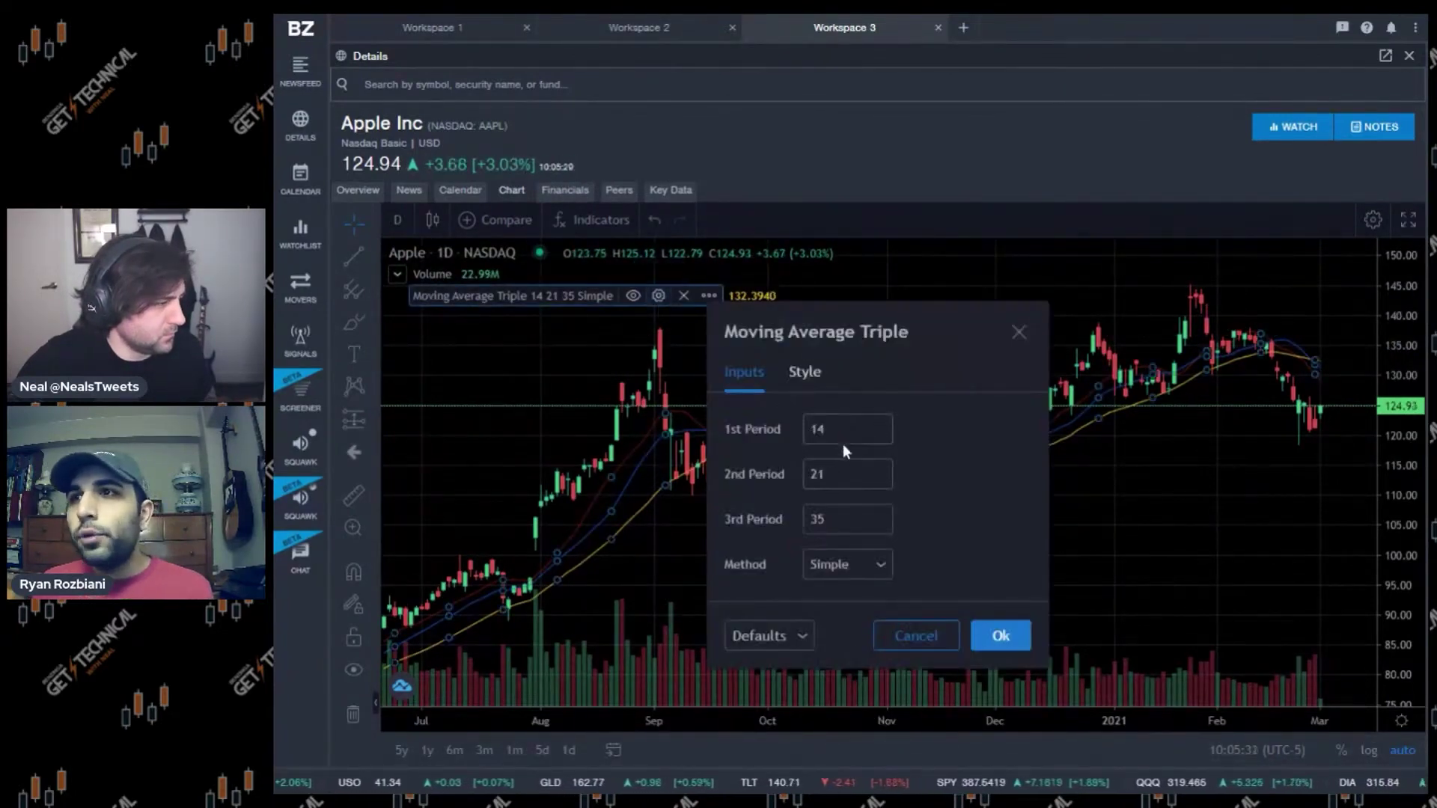
{"action": "double_click", "coordinate": [819, 430]}
{"action": "type", "text": "21"}
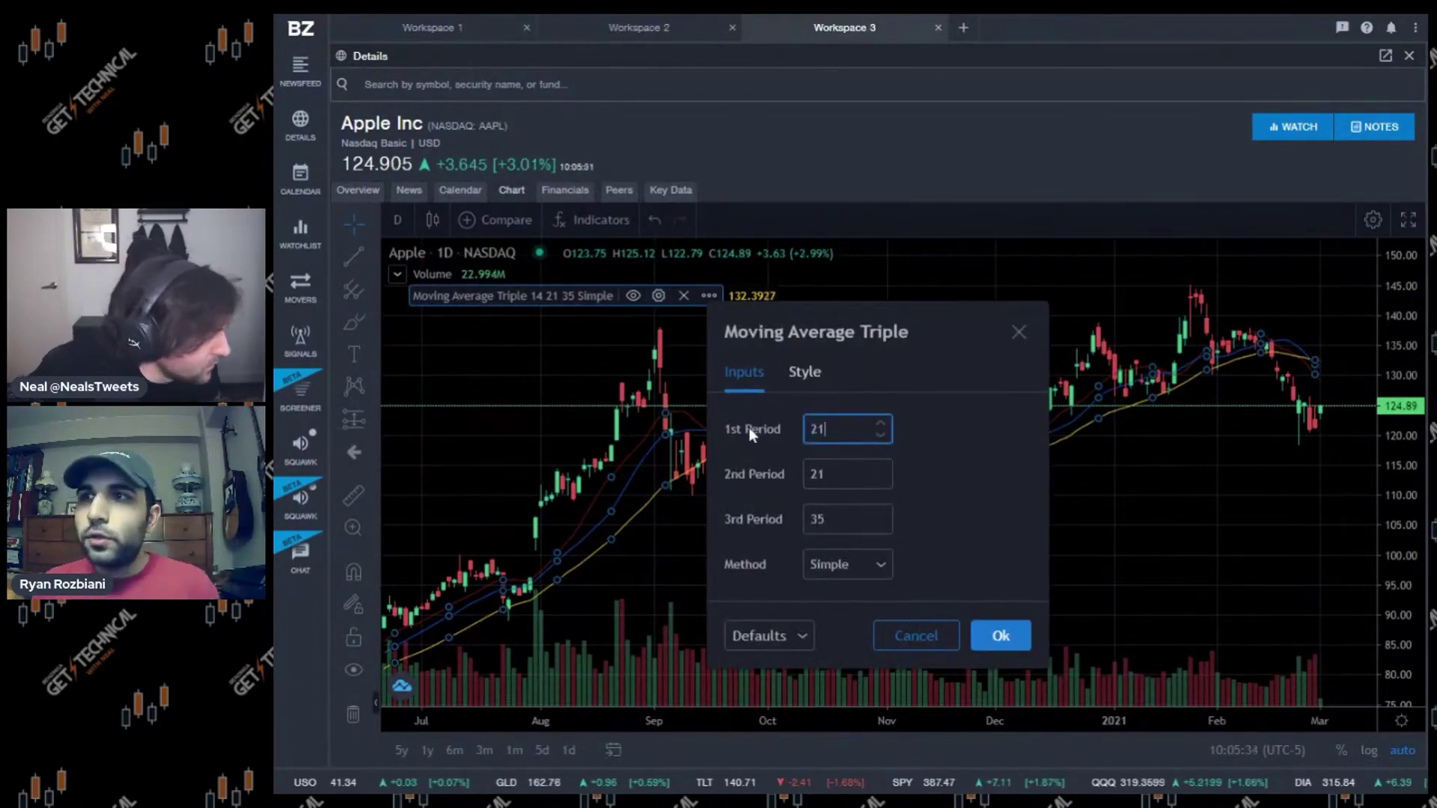
{"action": "key", "text": "Tab"}
{"action": "type", "text": "50"}
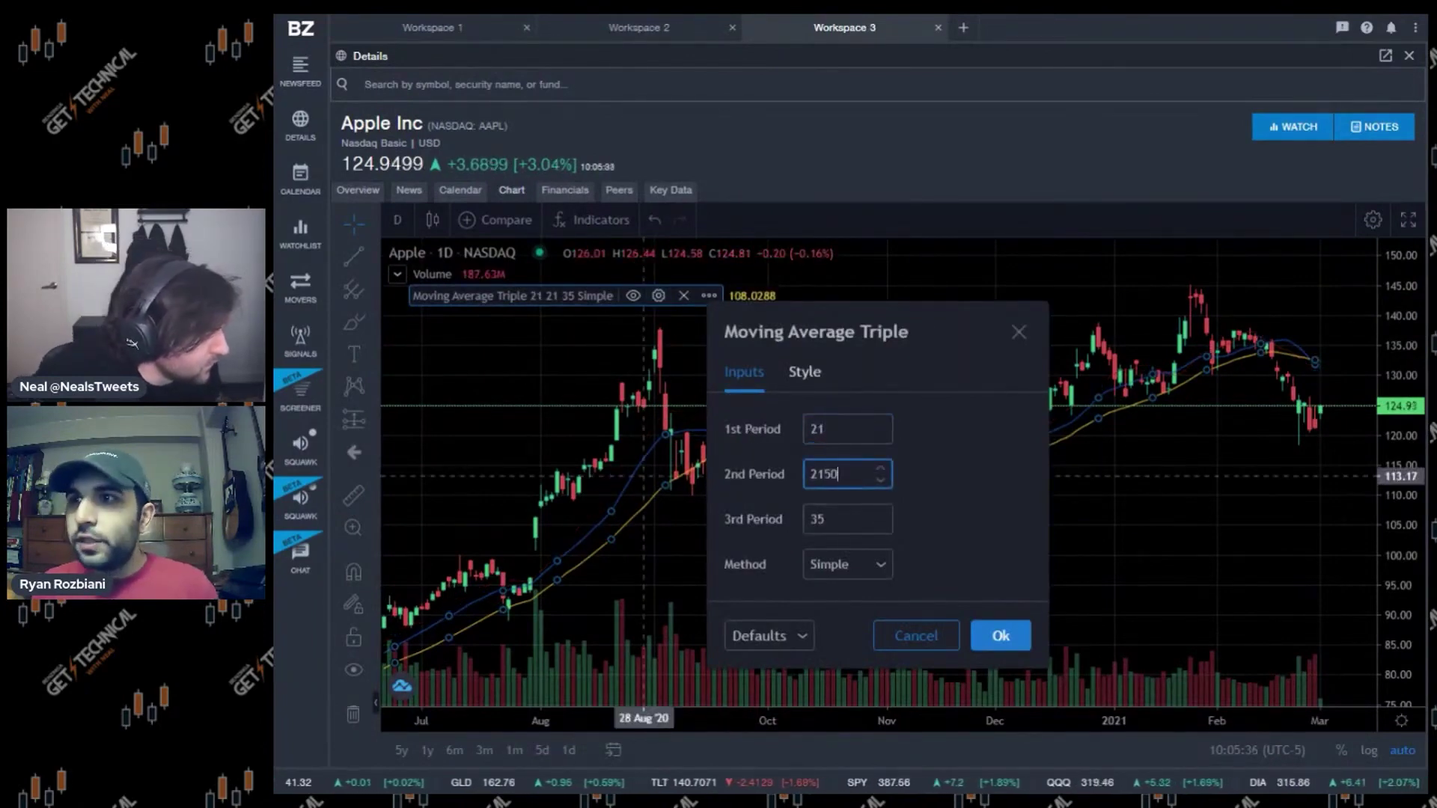
{"action": "key", "text": "BackSpace"}
{"action": "key", "text": "BackSpace"}
{"action": "key", "text": "BackSpace"}
{"action": "key", "text": "BackSpace"}
{"action": "type", "text": "5"}
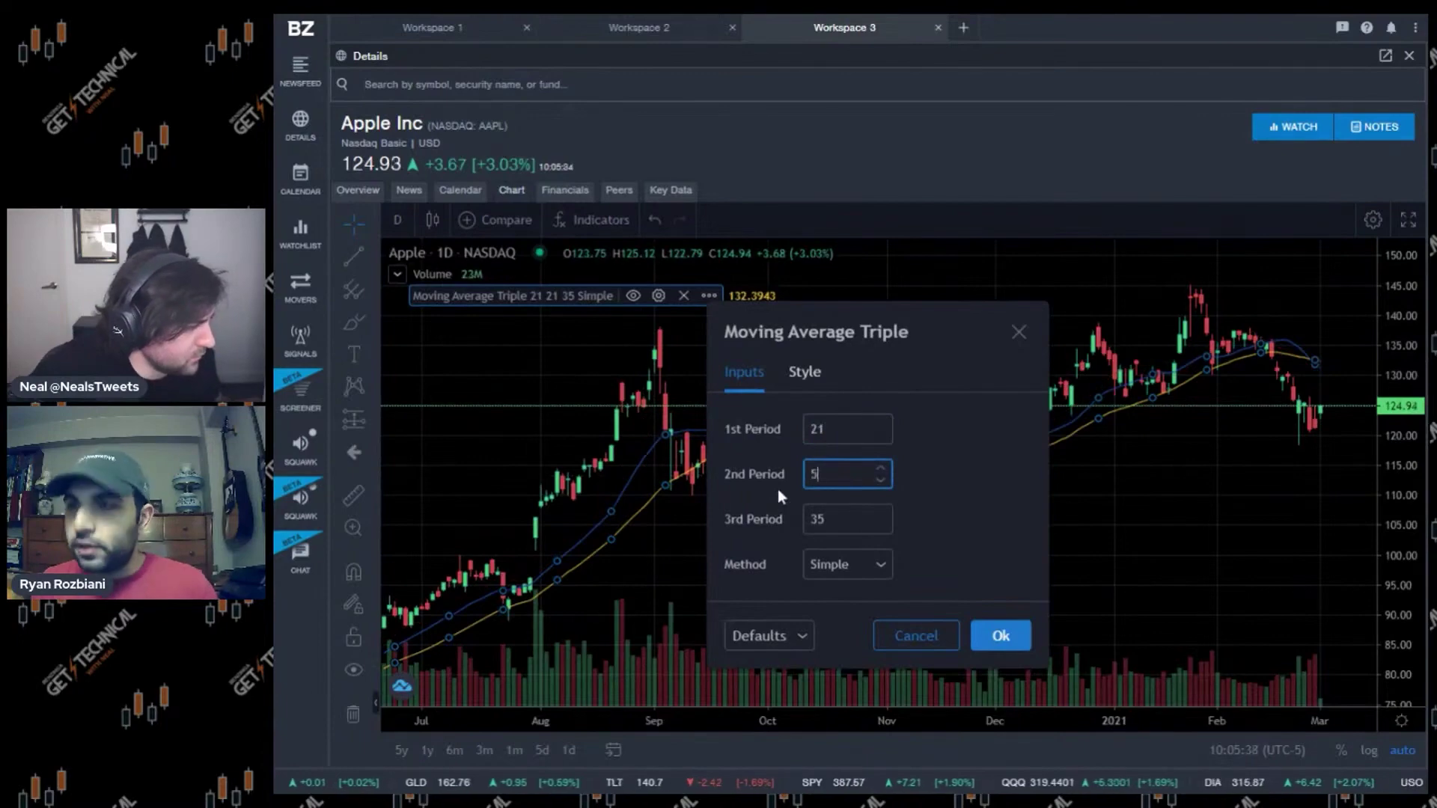
{"action": "type", "text": "0"}
{"action": "left_click", "coordinate": [833, 515]}
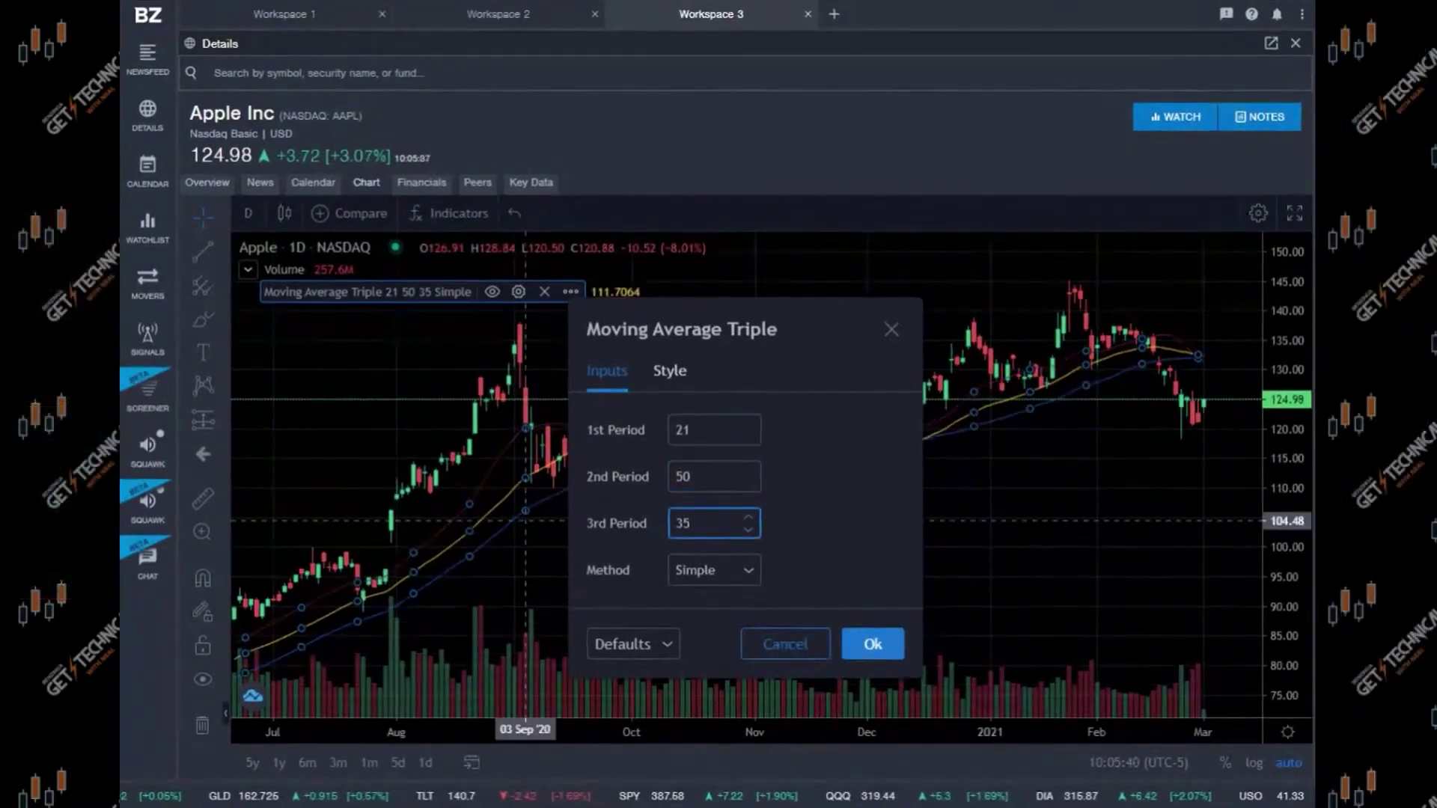
{"action": "type", "text": "200"}
- Make the first moving average line teal-green and apply the settings
{"action": "left_click", "coordinate": [688, 375]}
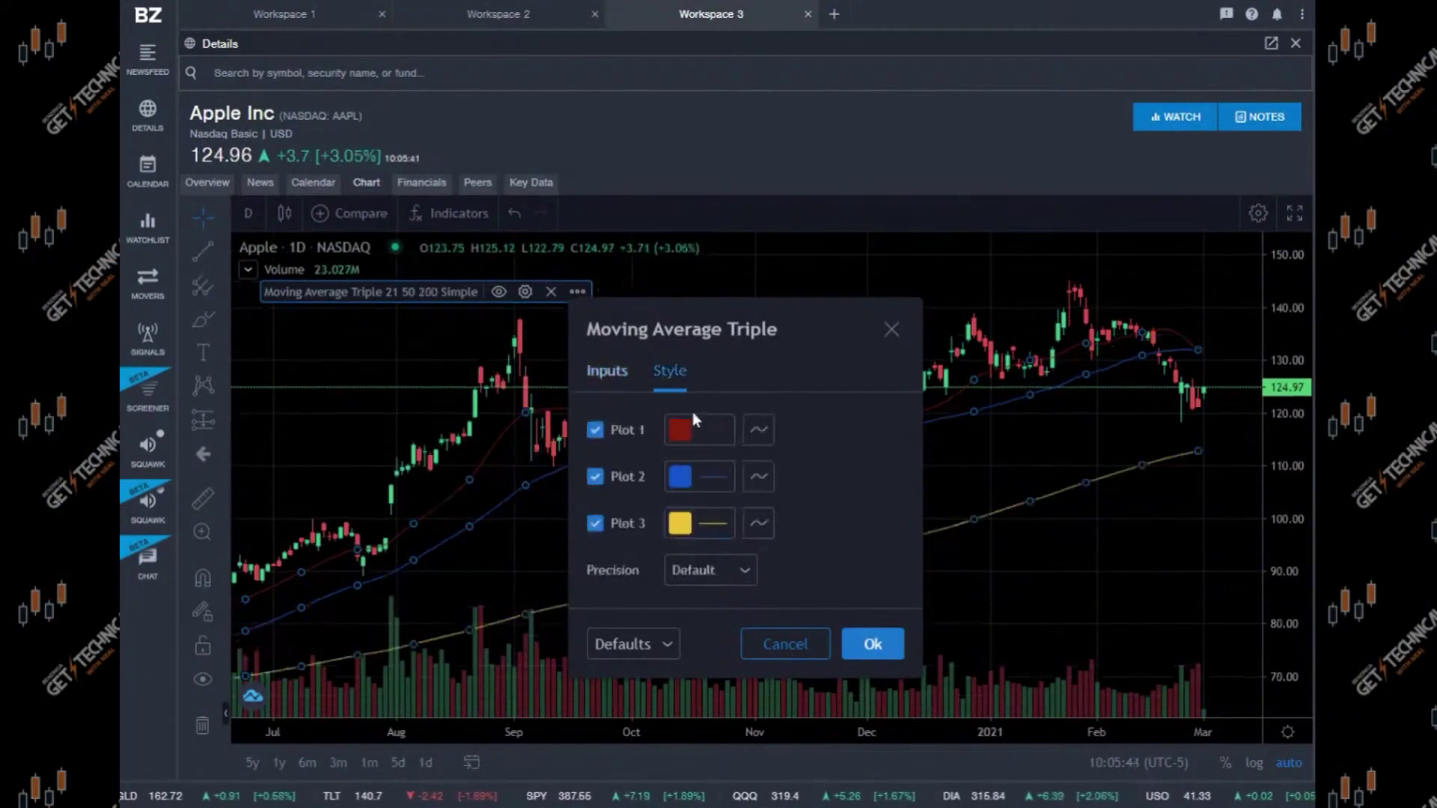
{"action": "left_click", "coordinate": [680, 429]}
{"action": "left_click", "coordinate": [762, 481]}
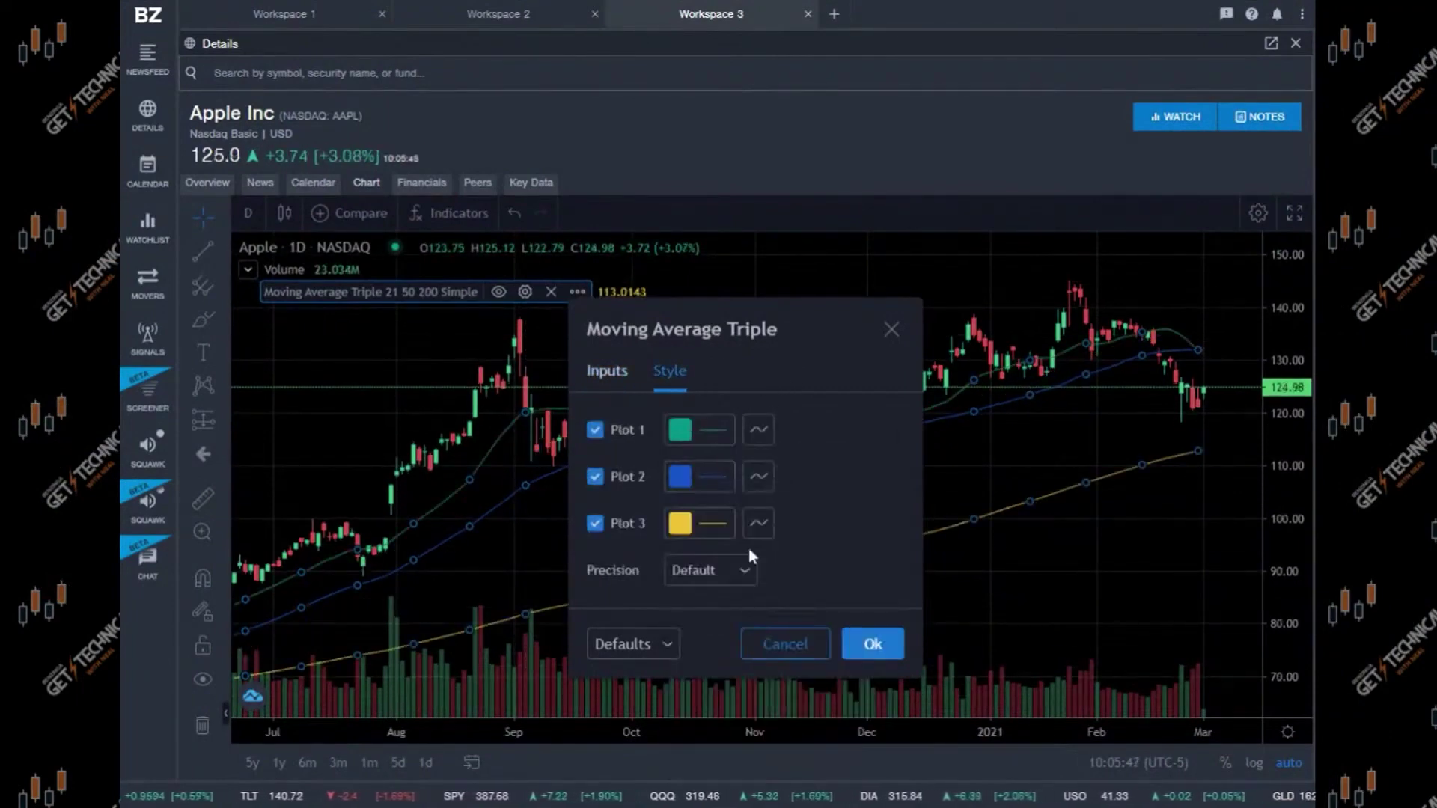
{"action": "left_click", "coordinate": [873, 643]}
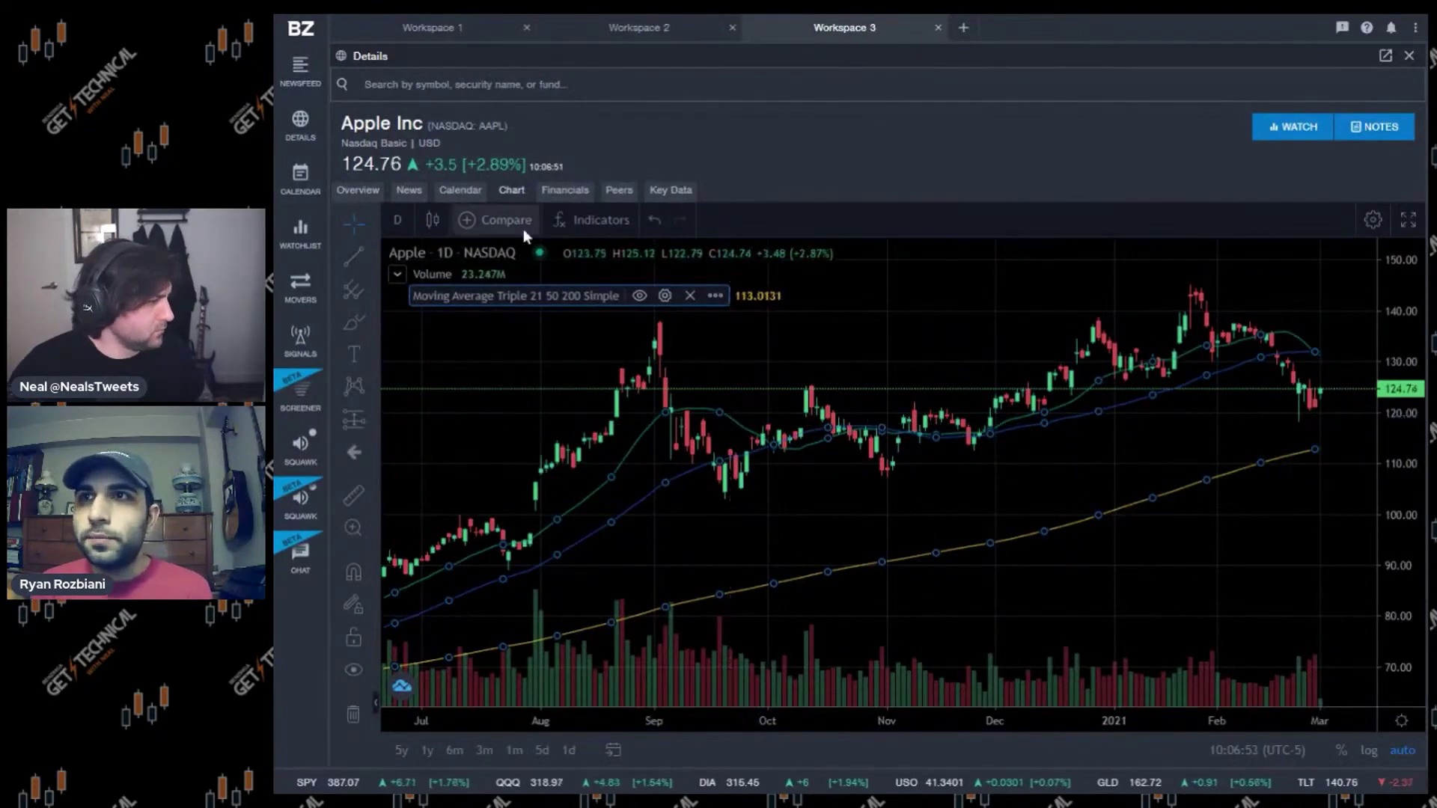
- Search the indicators for 'rsi' and add a Relative Strength Index (14) pane below the price chart
{"action": "left_click", "coordinate": [595, 219]}
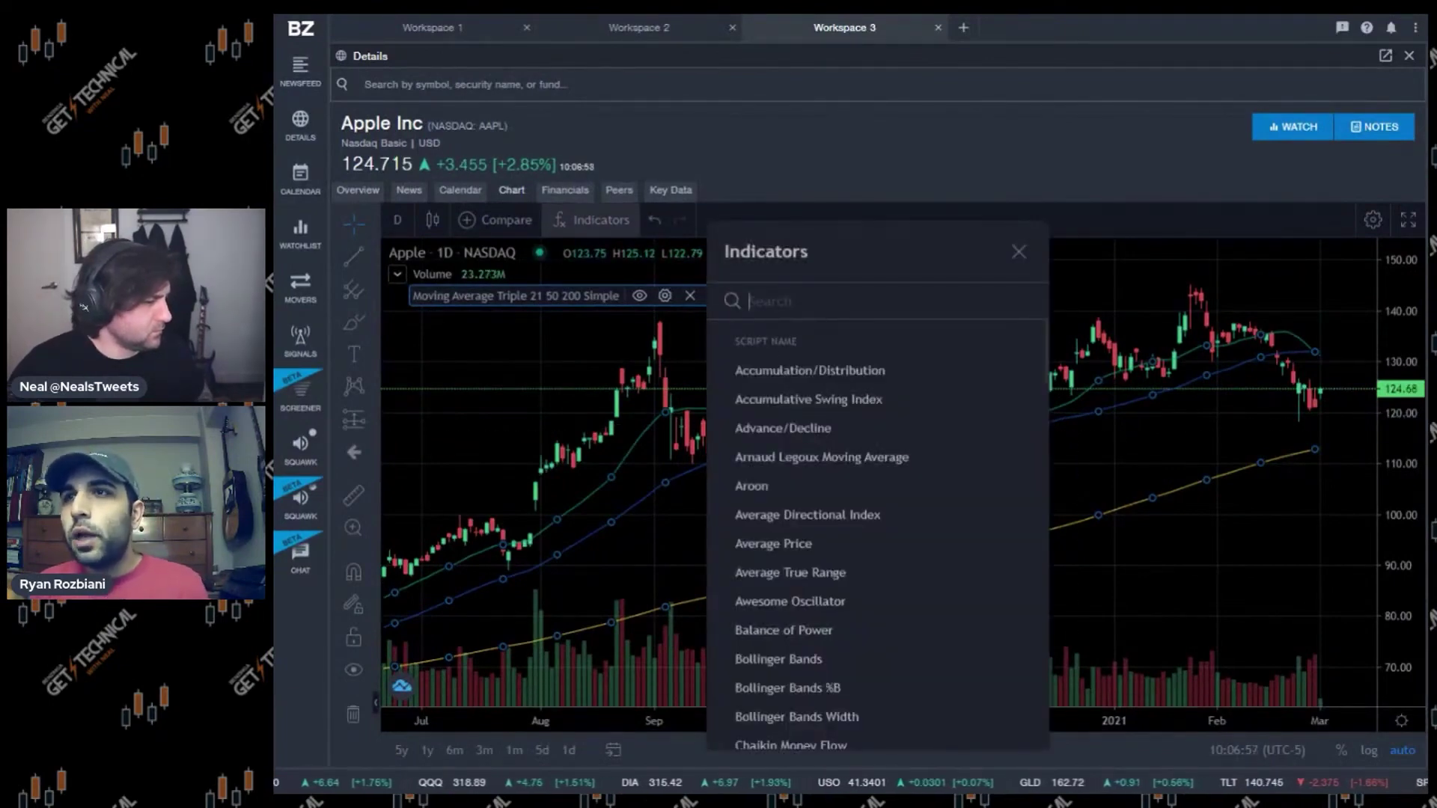
{"action": "type", "text": "rsi"}
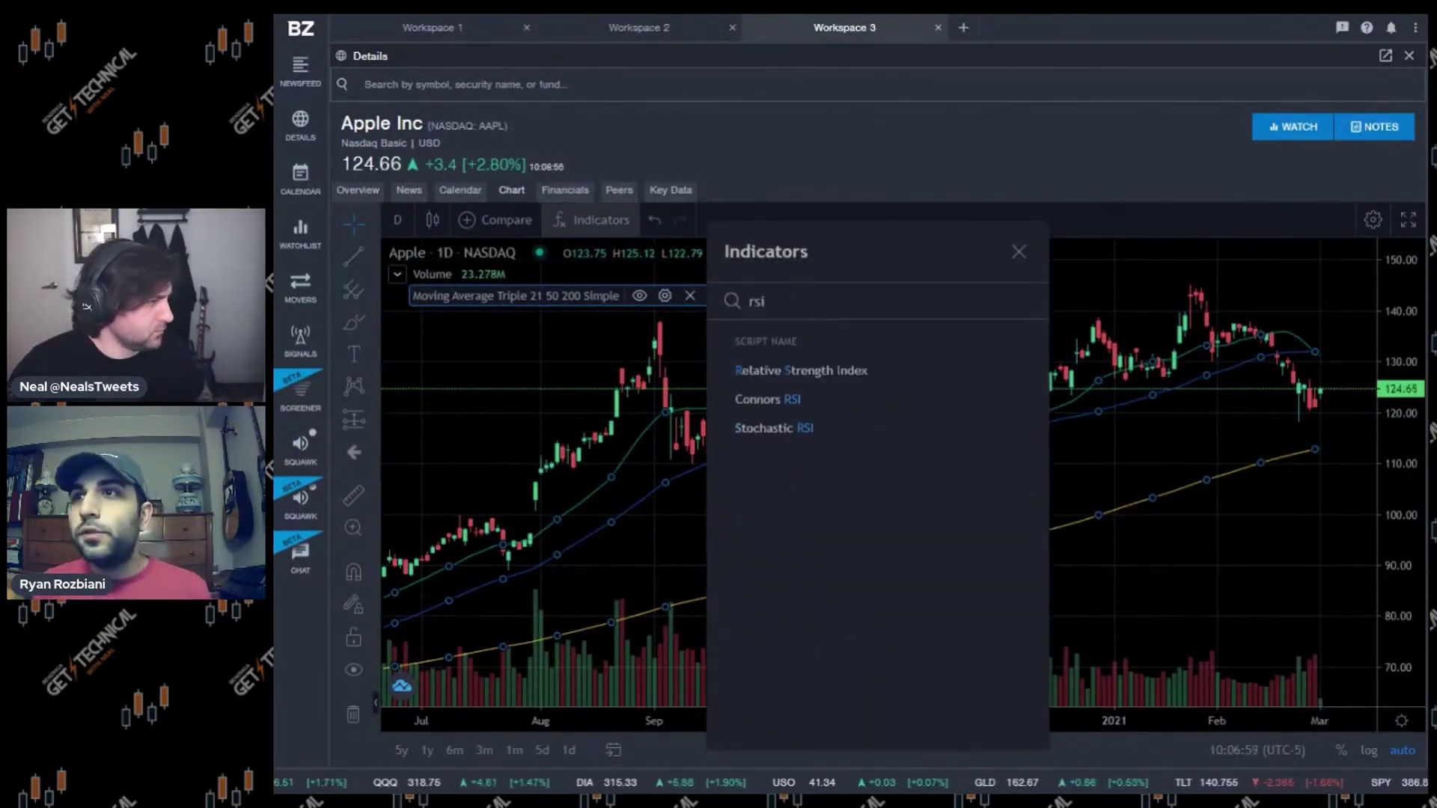
{"action": "left_click", "coordinate": [857, 382]}
{"action": "key", "text": "Escape"}
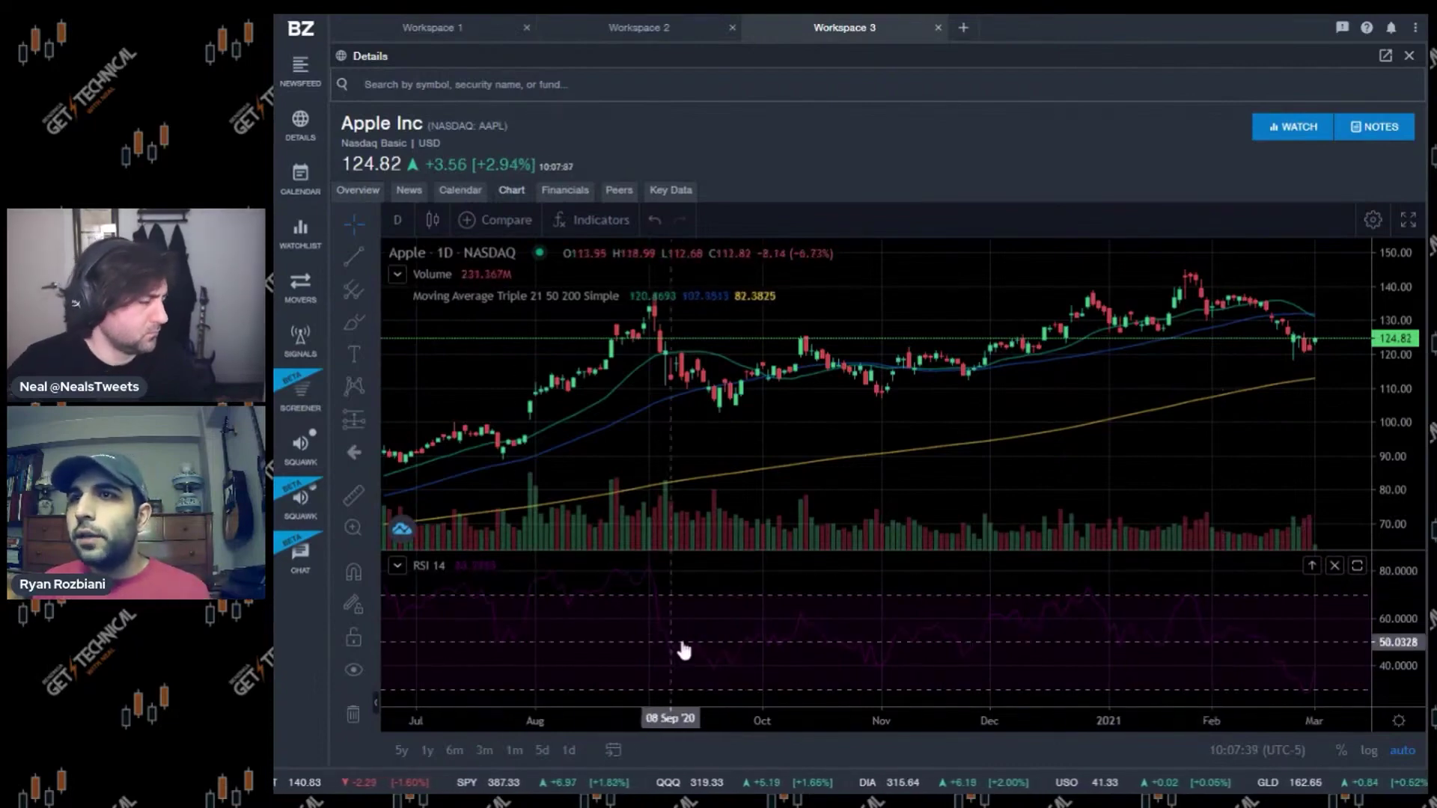
- Search the indicators for 'macd' and add a MACD 12 26 close 9 pane below the RSI
{"action": "left_click", "coordinate": [591, 220]}
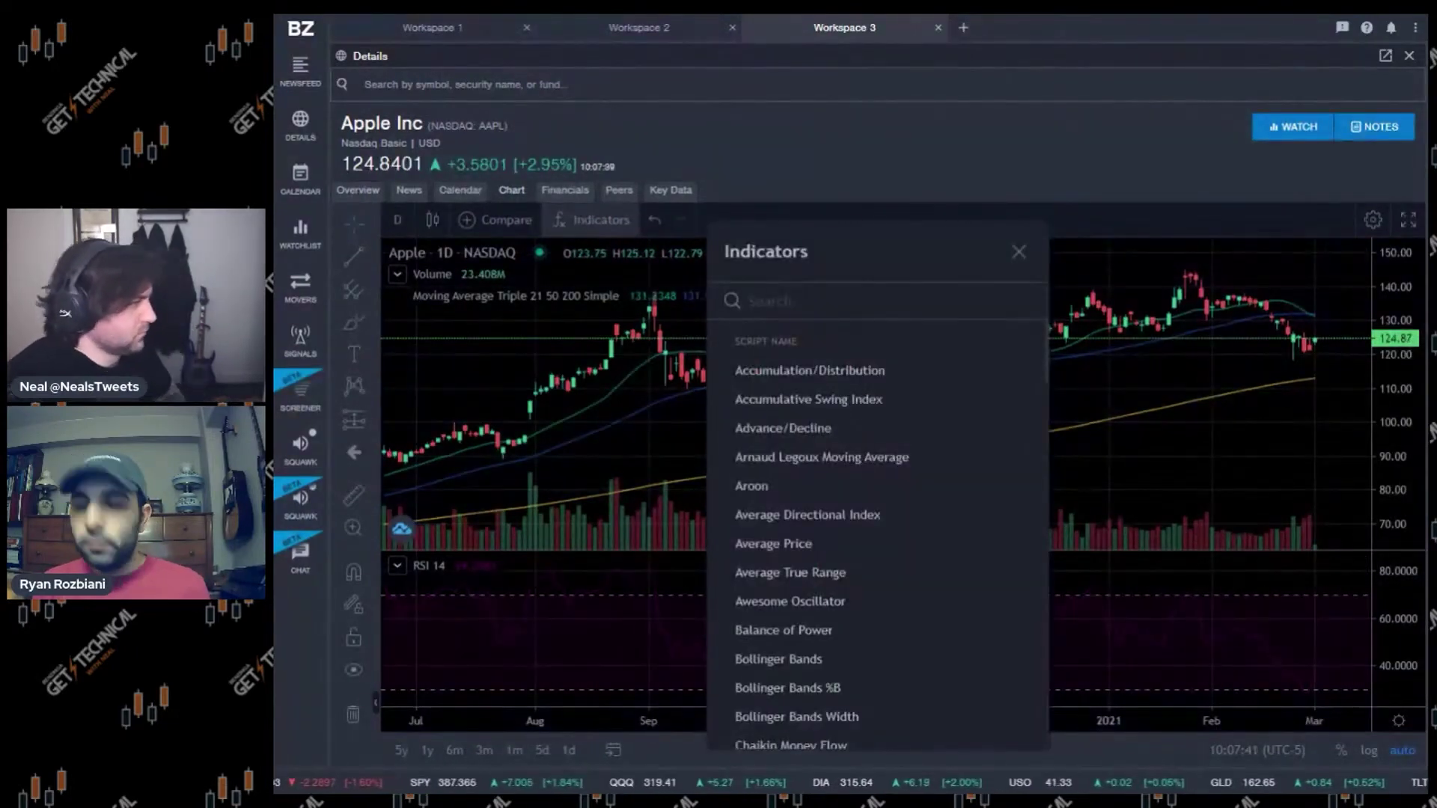
{"action": "type", "text": "macd"}
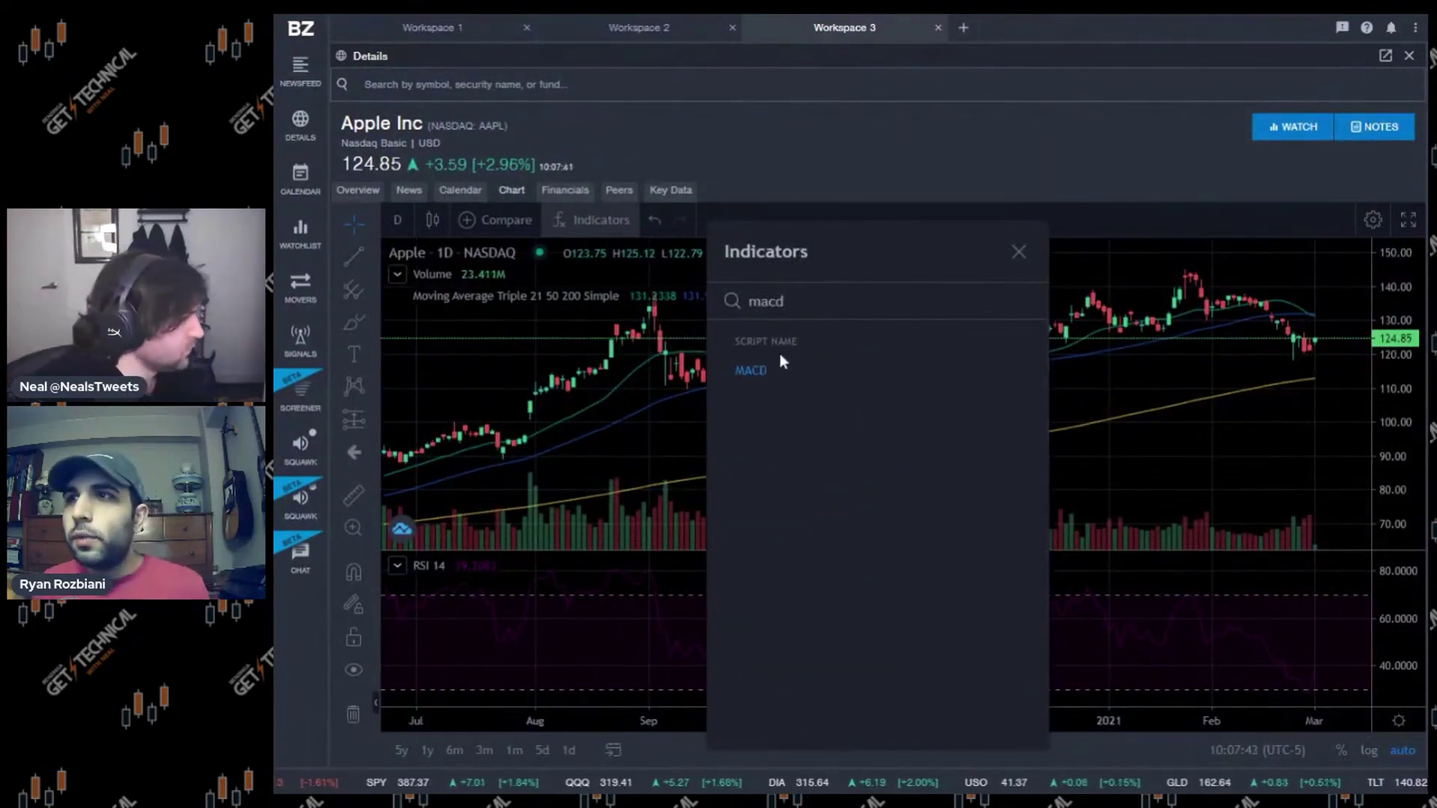
{"action": "left_click", "coordinate": [808, 374]}
{"action": "key", "text": "Escape"}
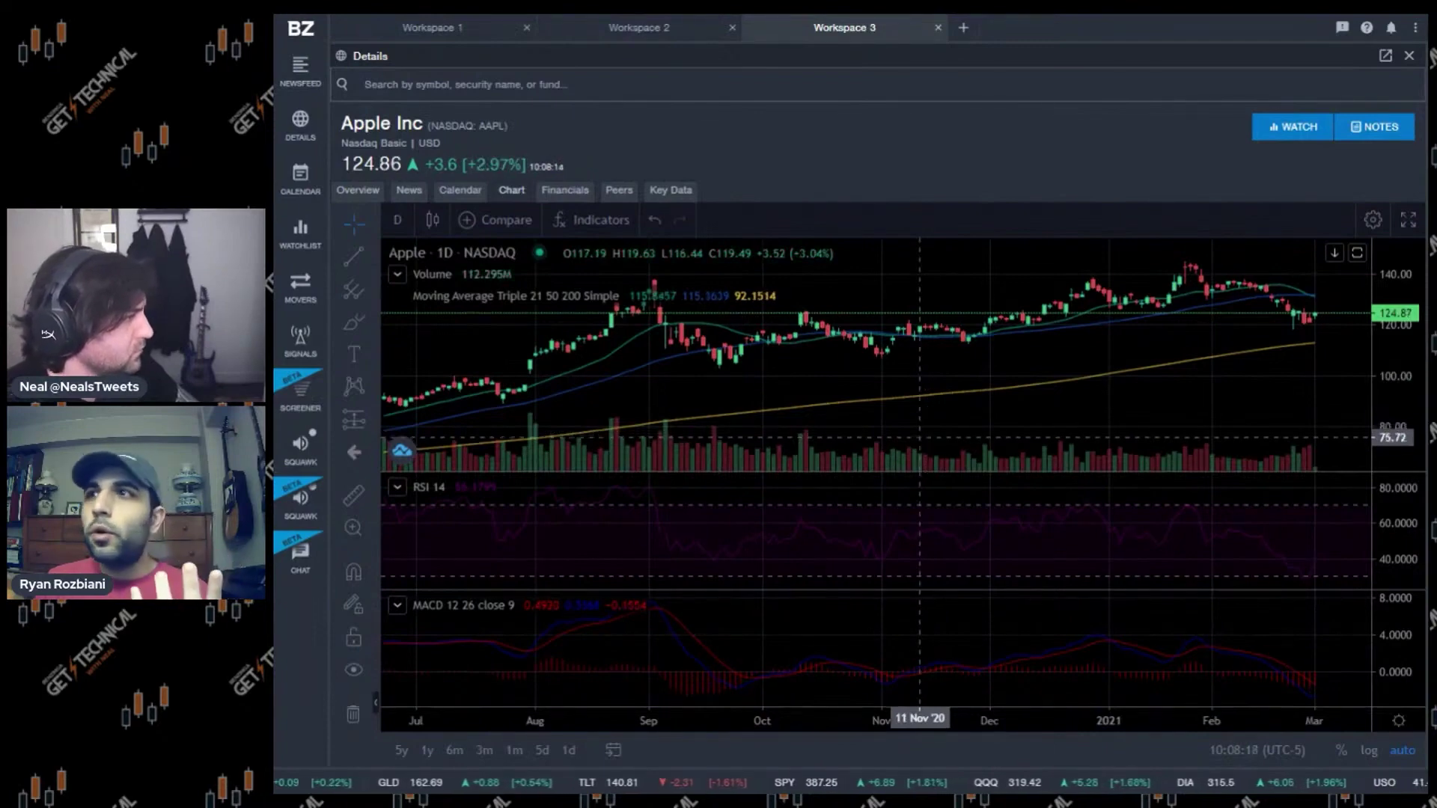
{"action": "mouse_move", "coordinate": [511, 261]}
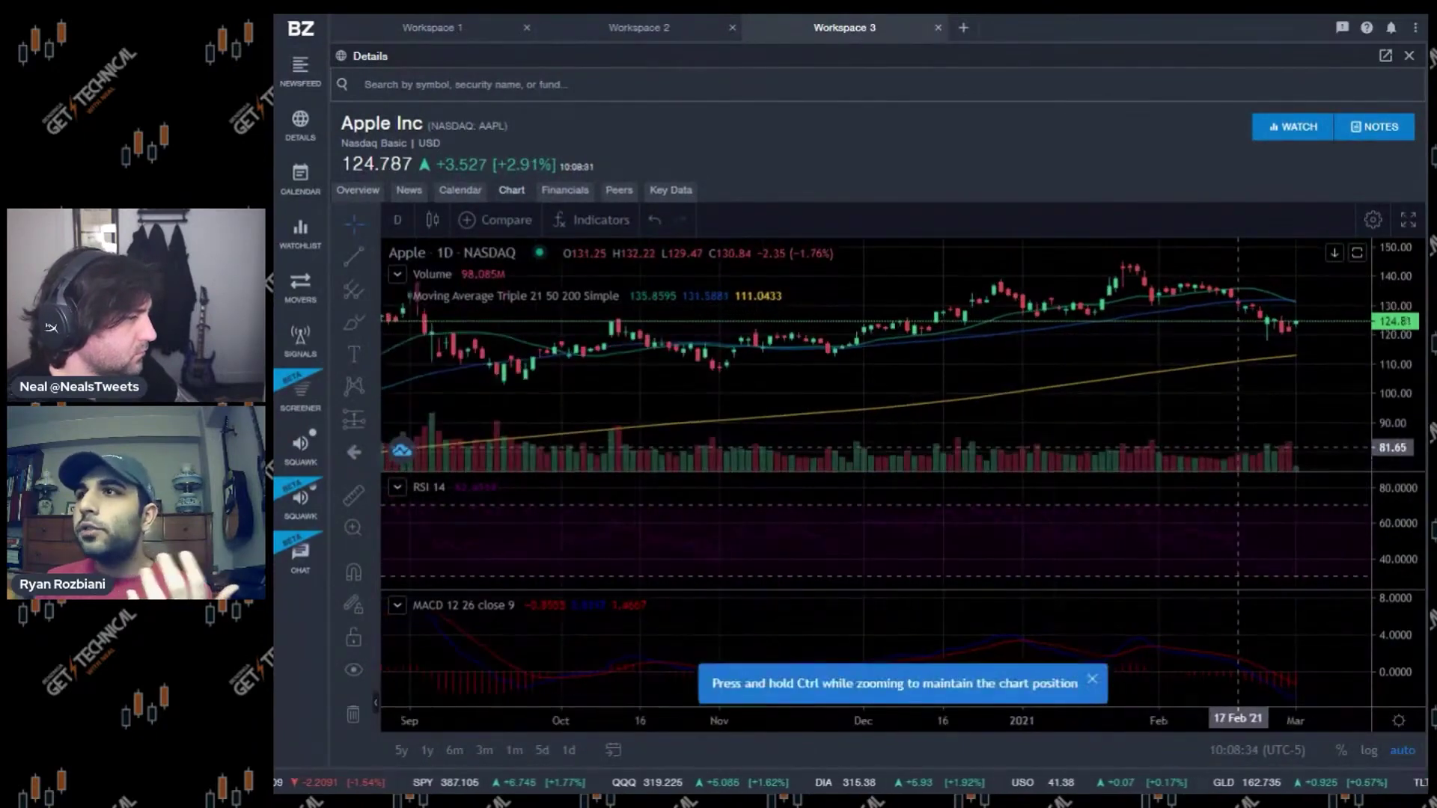
- Zoom the chart in and pan it to frame December through early March
{"action": "scroll", "coordinate": [1239, 448], "scroll_direction": "down", "scroll_amount": 5}
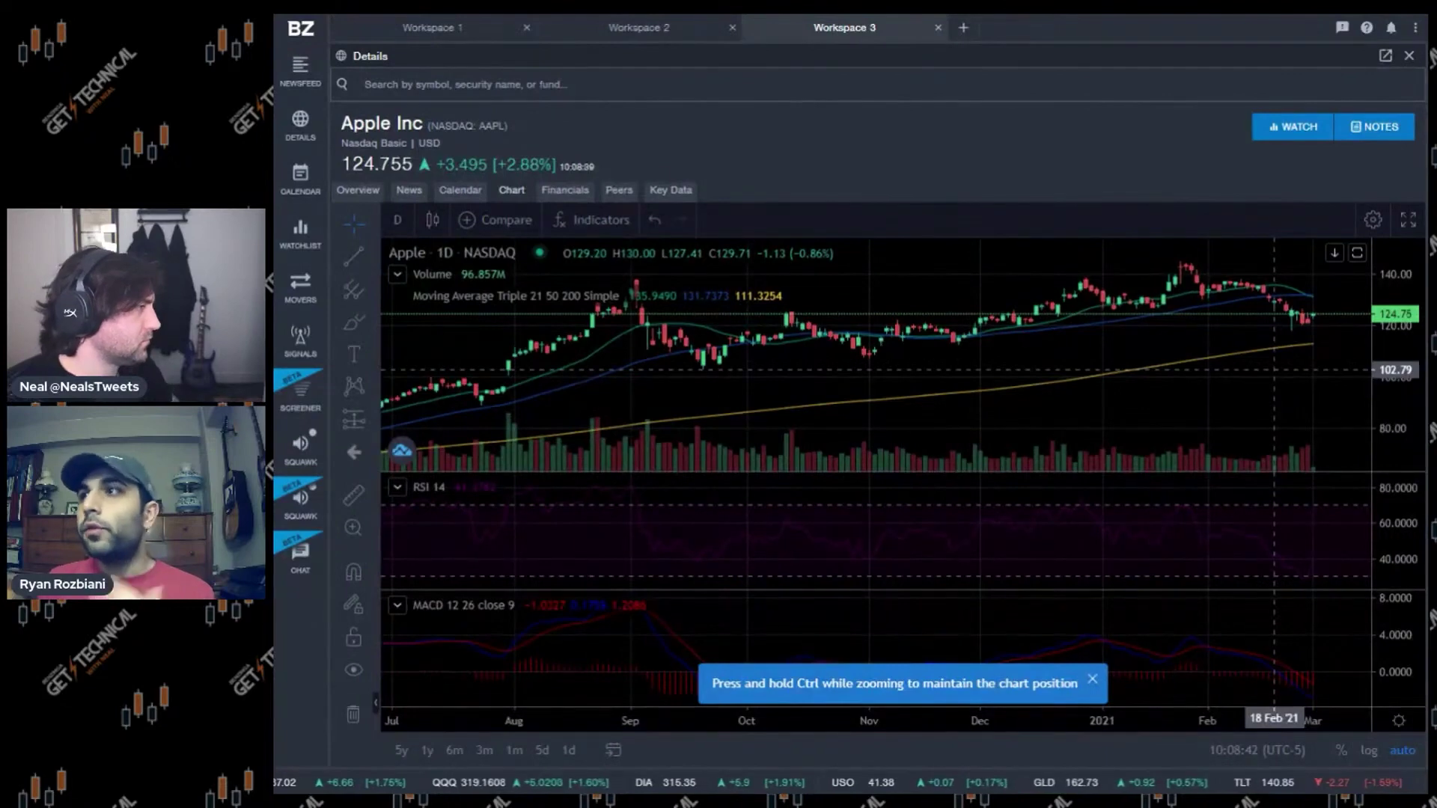
{"action": "scroll", "coordinate": [1324, 380], "scroll_direction": "up", "scroll_amount": 4}
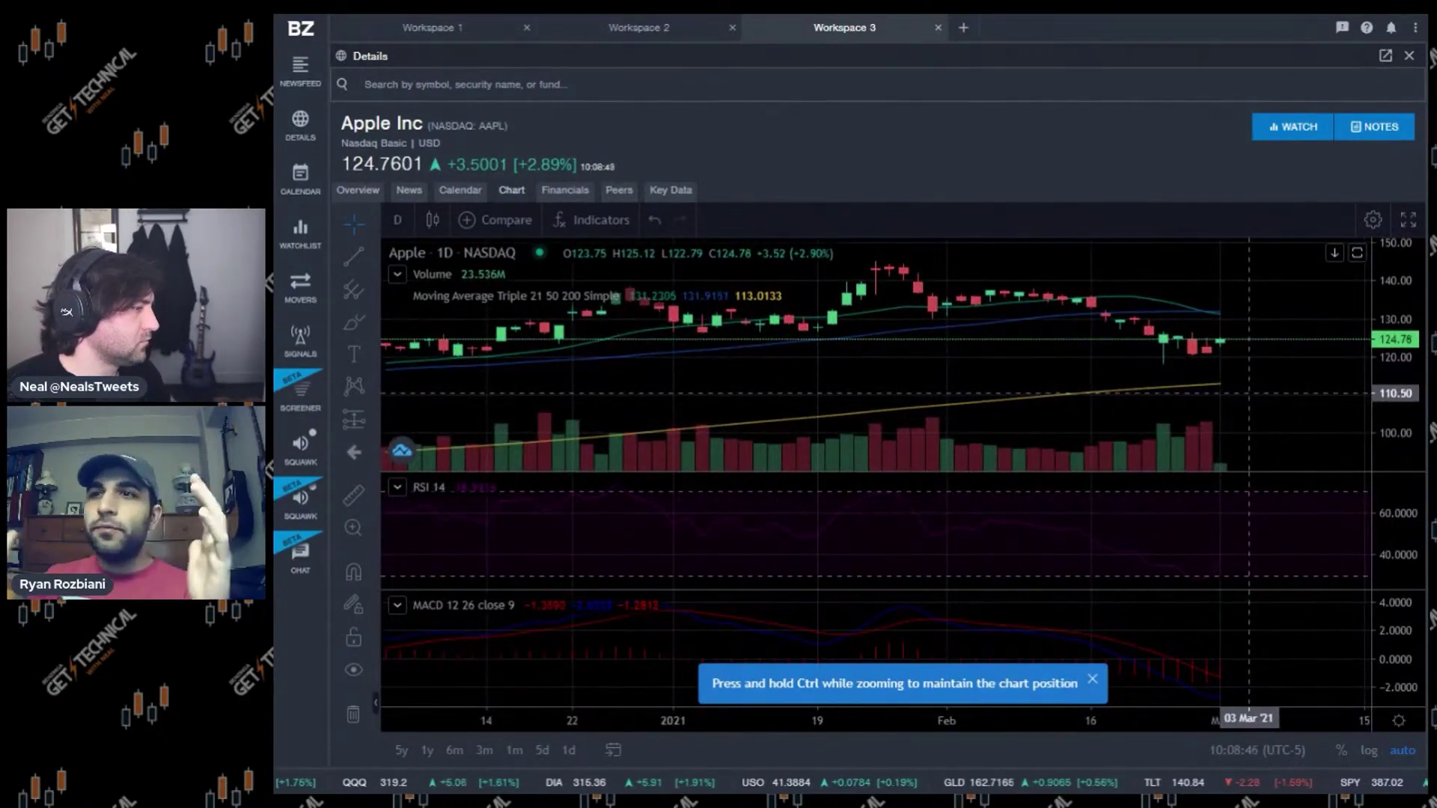
{"action": "left_click_drag", "start_coordinate": [1008, 374], "coordinate": [1039, 374]}
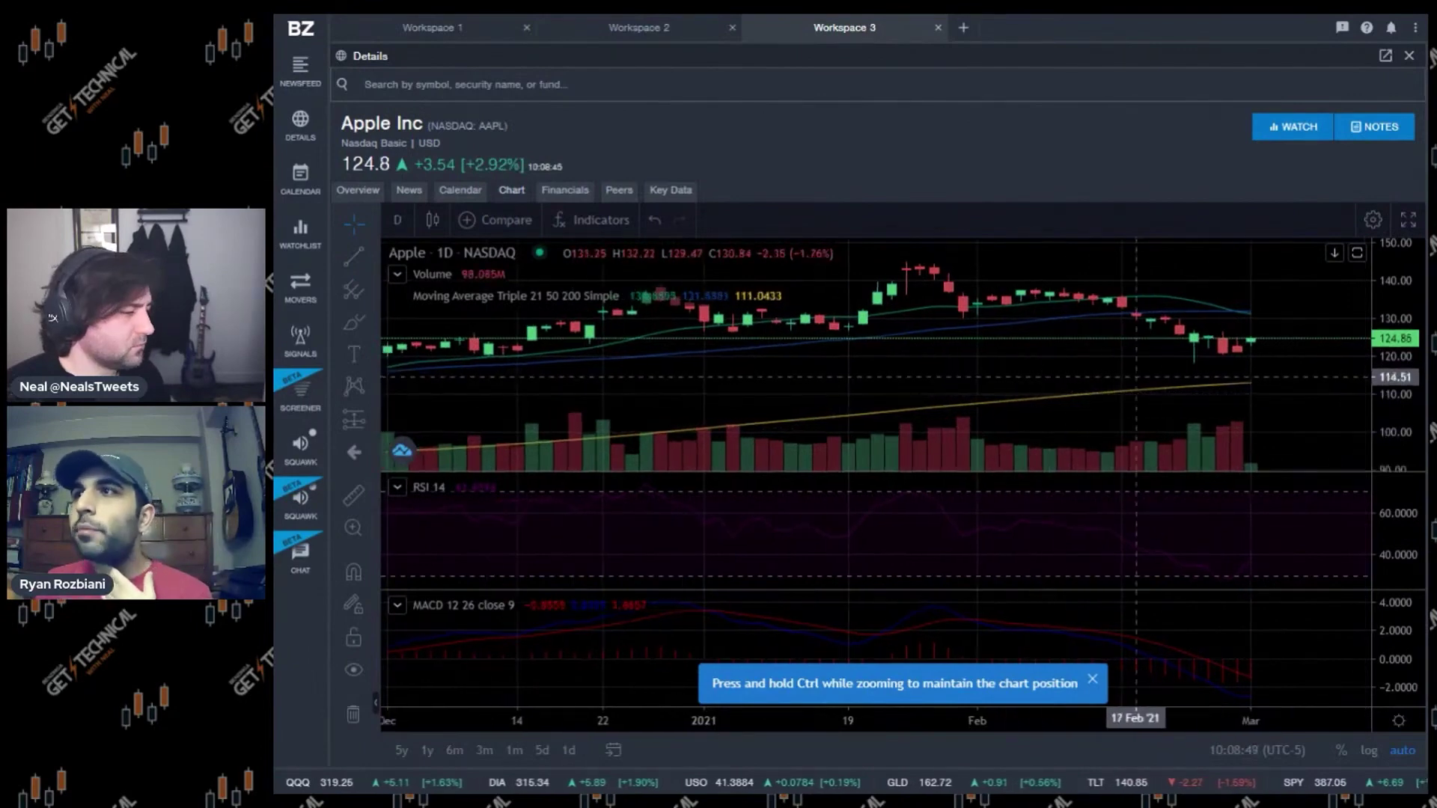